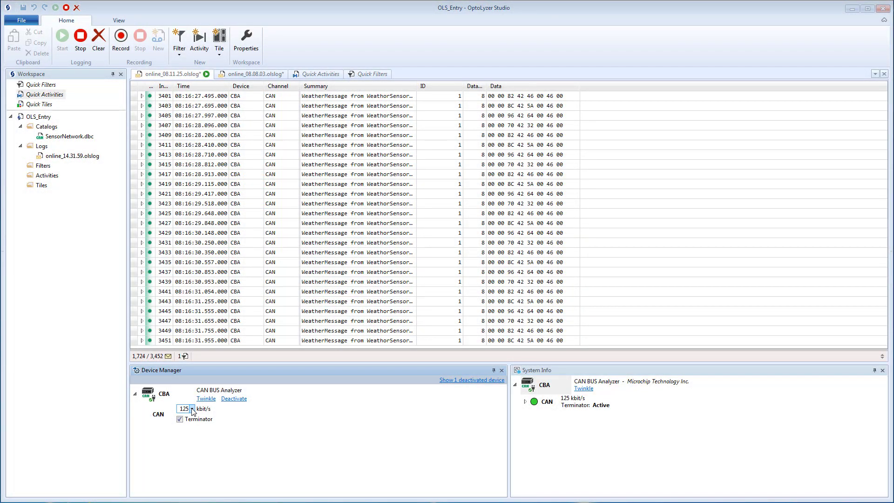
{"action": "left_click", "coordinate": [192, 409]}
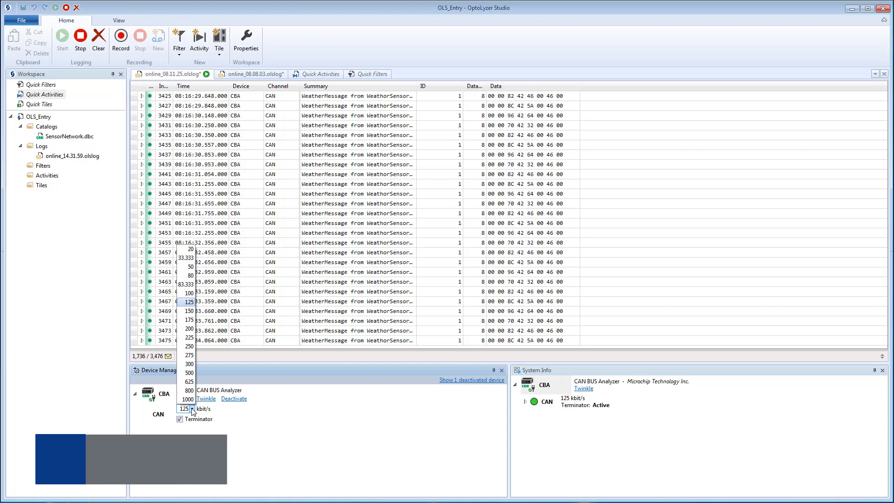
{"action": "left_click", "coordinate": [192, 409]}
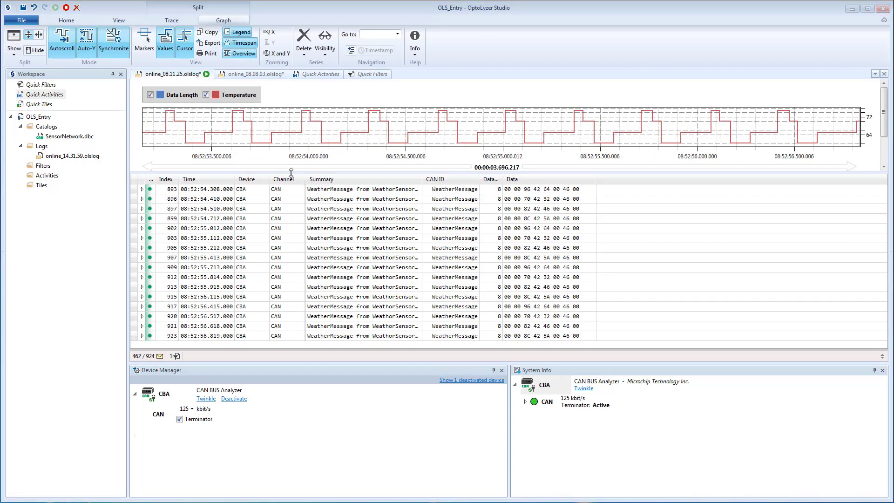
Step: Put the Channel column first in the trace, ahead of Index and Time
{"action": "left_click", "coordinate": [290, 183]}
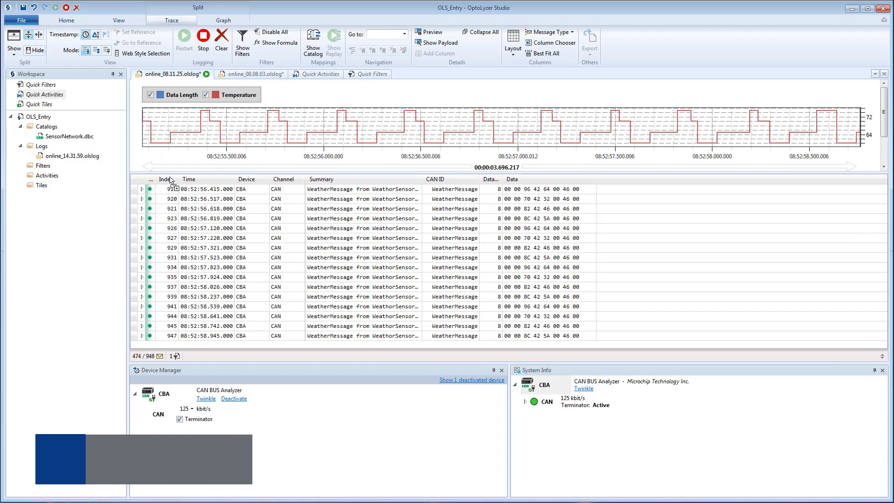
{"action": "left_click_drag", "start_coordinate": [158, 181], "coordinate": [156, 180]}
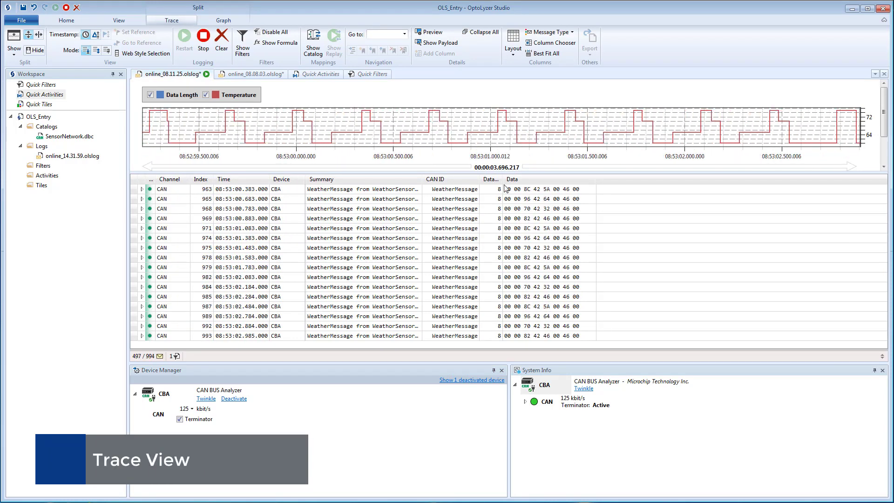
{"action": "right_click", "coordinate": [592, 181]}
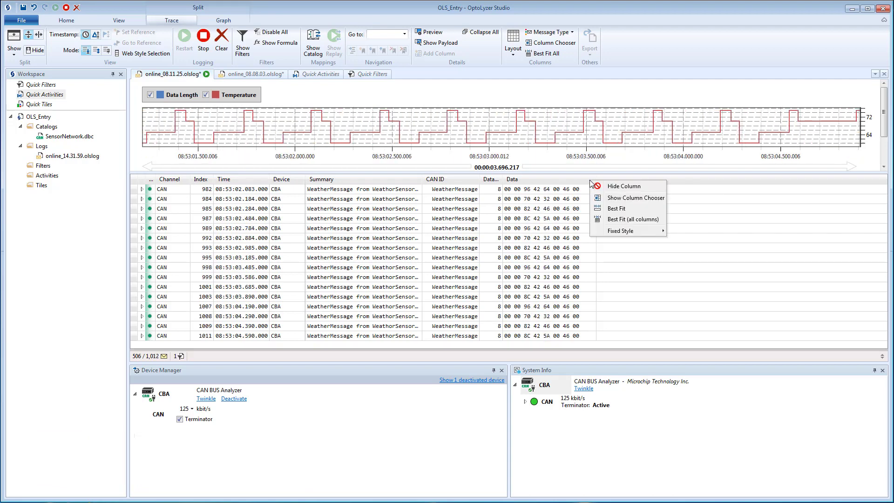
Step: Add WeatherMessage's Pressure signal as a trace column and as a third graph series
{"action": "left_click", "coordinate": [609, 198]}
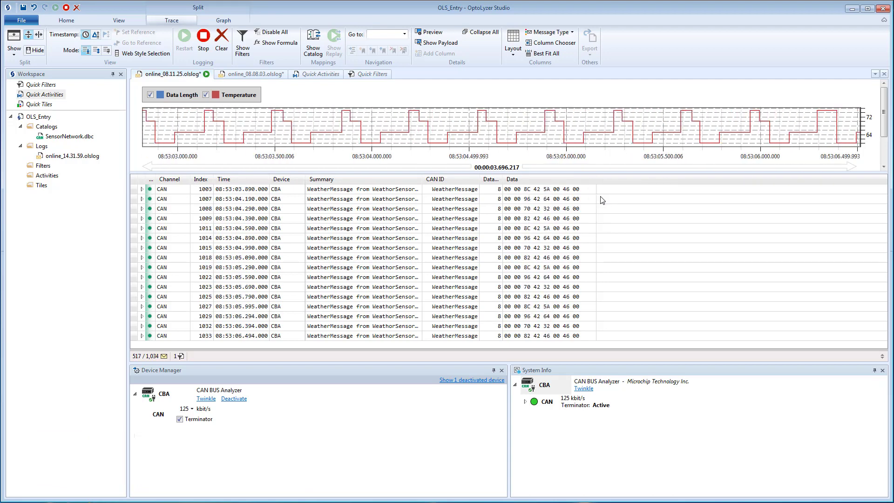
{"action": "left_click", "coordinate": [294, 252]}
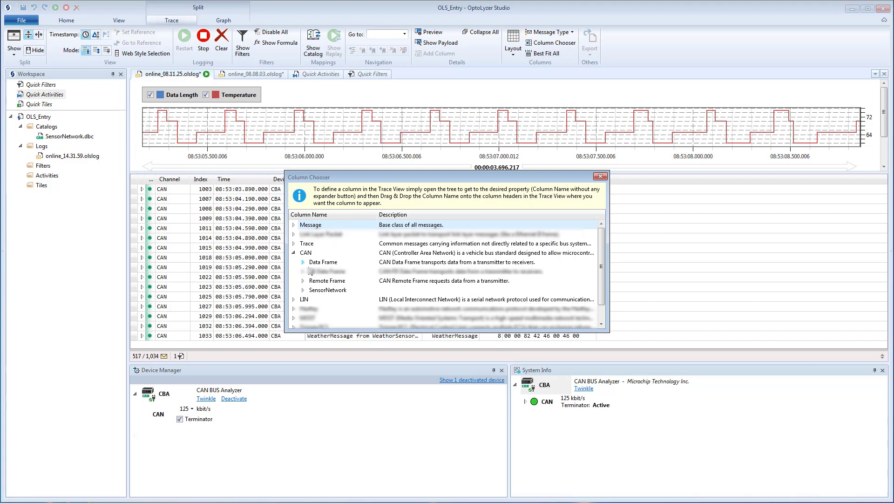
{"action": "left_click", "coordinate": [303, 291]}
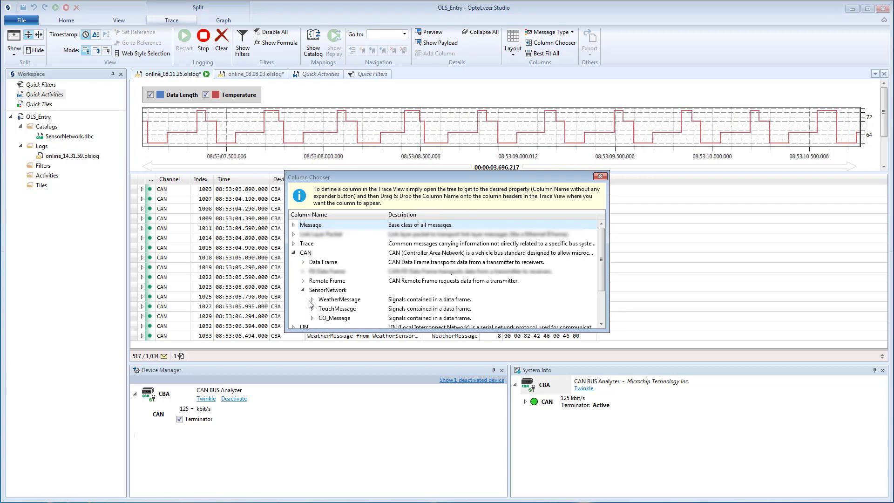
{"action": "left_click", "coordinate": [311, 299]}
{"action": "left_click", "coordinate": [338, 319]}
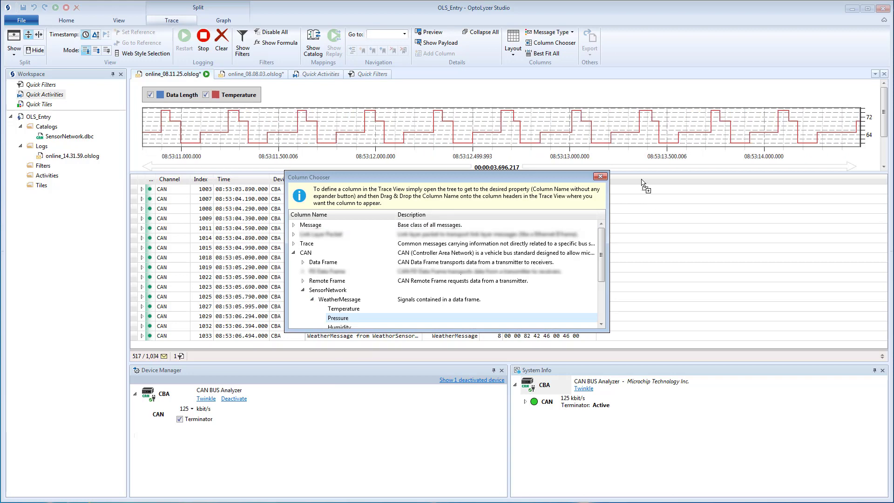
{"action": "left_click_drag", "start_coordinate": [642, 183], "coordinate": [637, 186]}
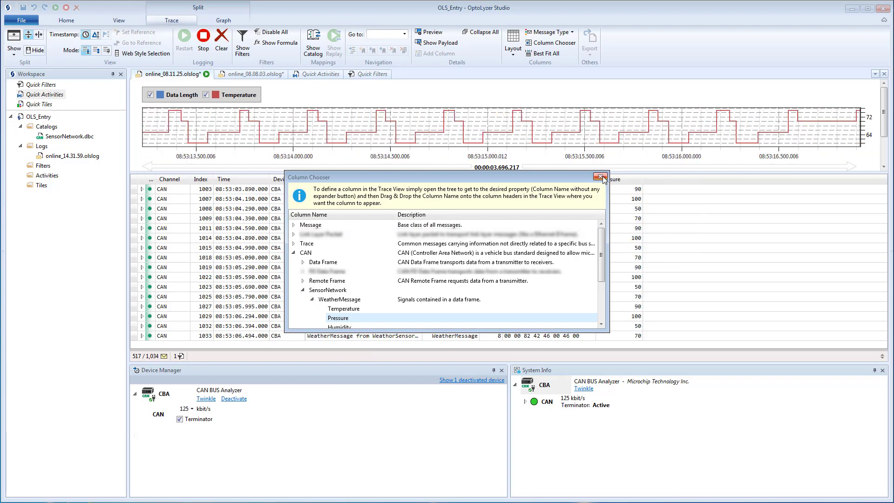
{"action": "left_click", "coordinate": [599, 177]}
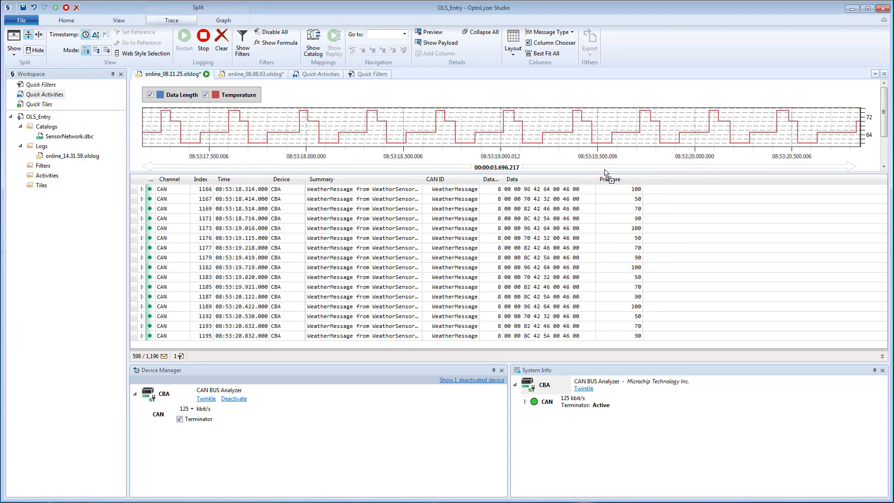
{"action": "left_click_drag", "start_coordinate": [577, 144], "coordinate": [573, 140]}
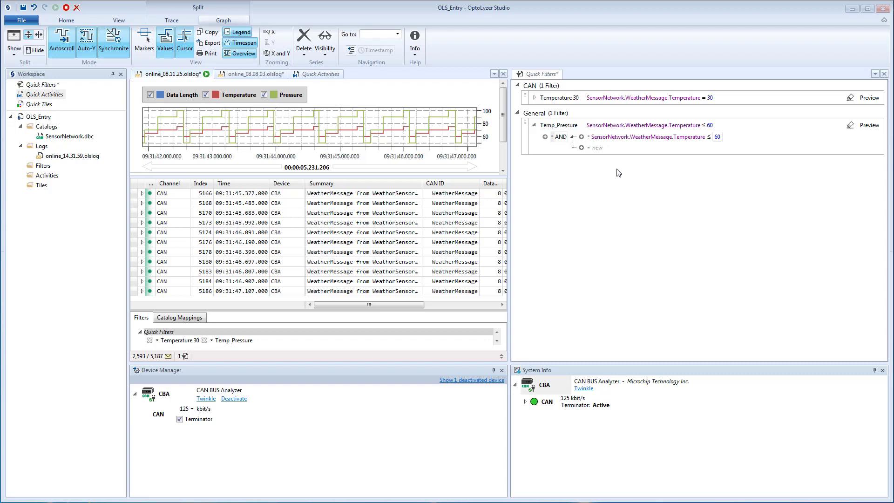
Step: Add the condition Pressure ≤ 50 to Temp_Pressure and enable that filter on the trace
{"action": "left_click", "coordinate": [597, 148]}
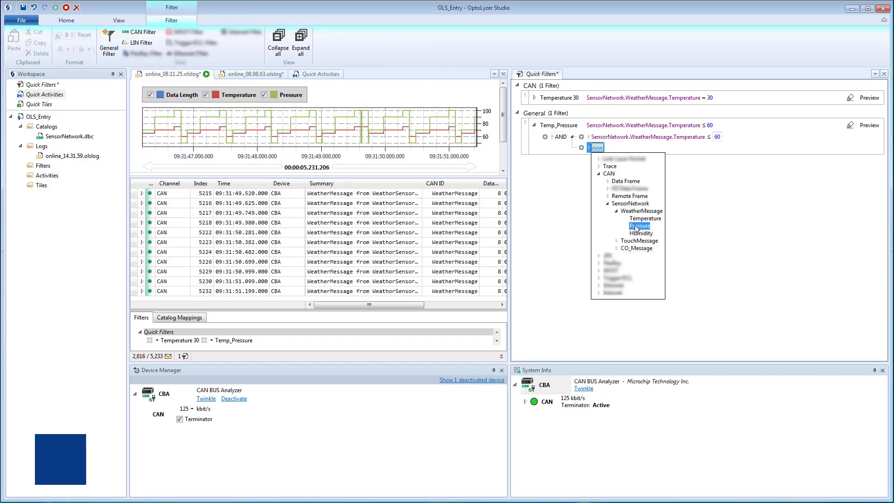
{"action": "left_click", "coordinate": [638, 226]}
{"action": "left_click", "coordinate": [698, 149]}
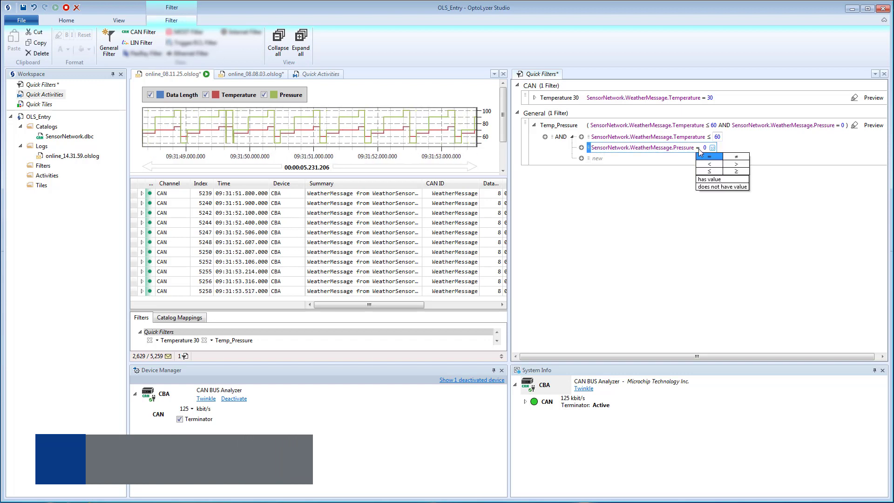
{"action": "left_click", "coordinate": [709, 172]}
{"action": "left_click", "coordinate": [705, 147]}
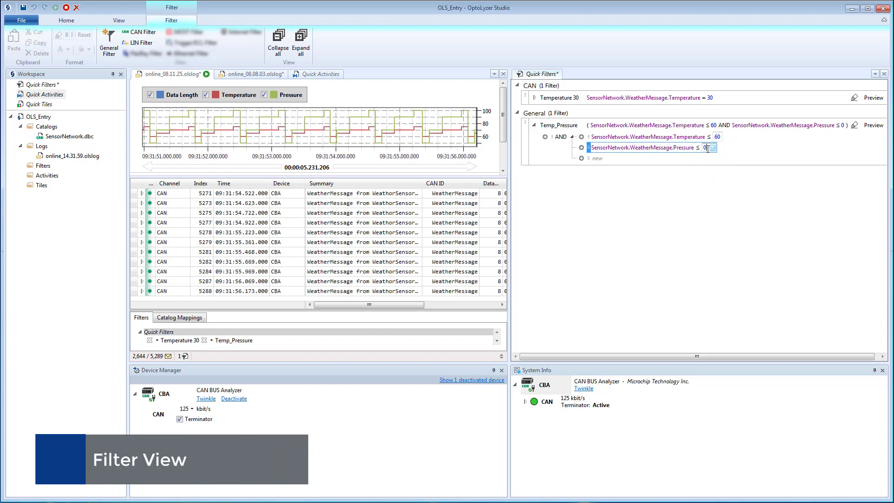
{"action": "type", "text": "50"}
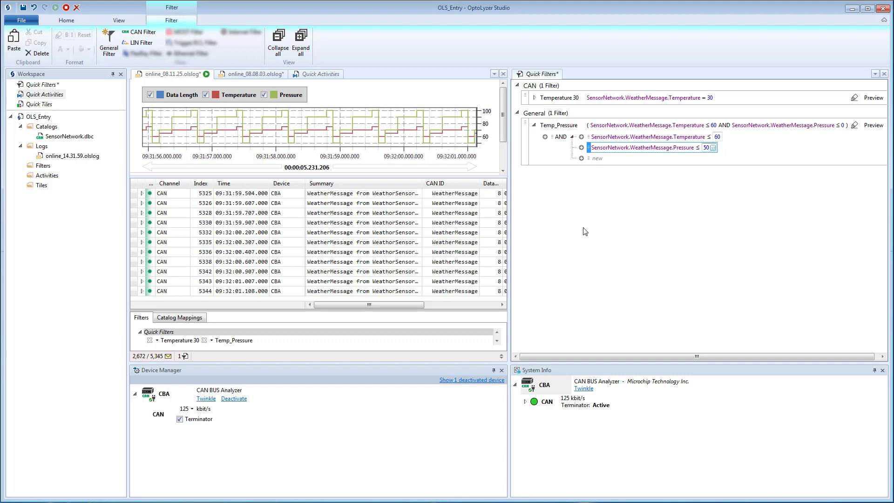
{"action": "key", "text": "Return"}
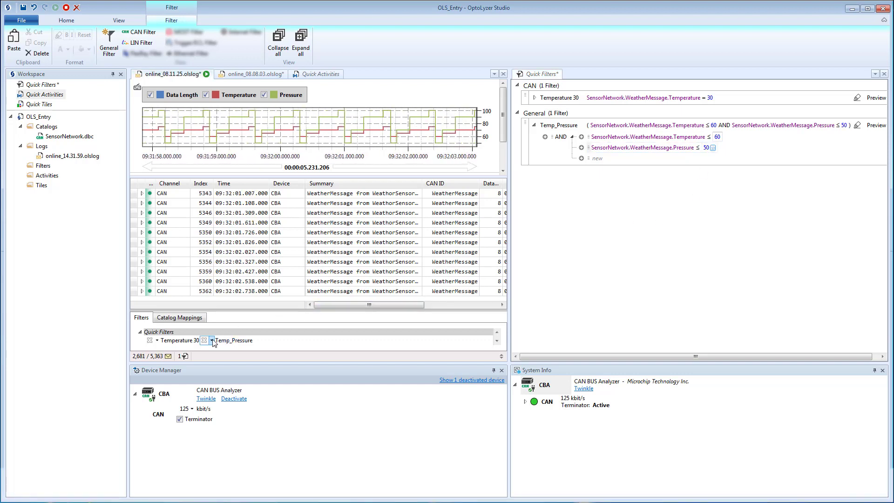
{"action": "left_click", "coordinate": [212, 341]}
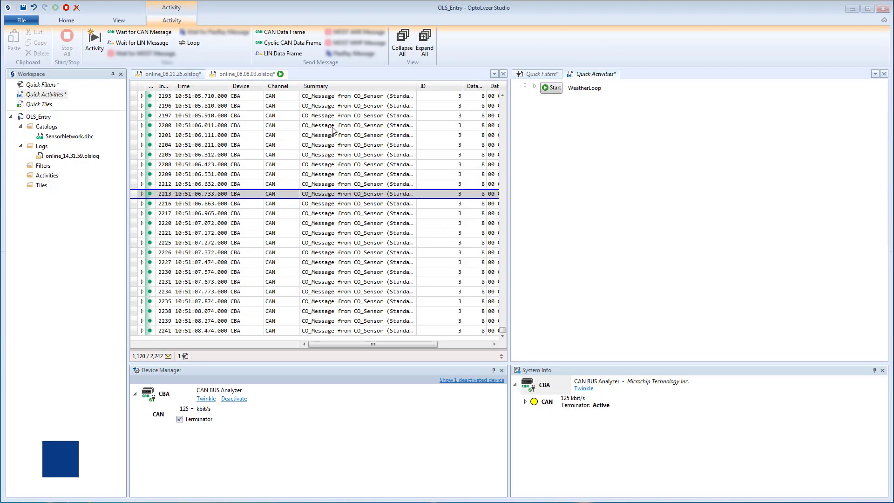
Step: Add a Cyclic CAN Data Frame send with CAN ID SensorNetwork.CO_Sensor.CO_Message
{"action": "left_click", "coordinate": [303, 43]}
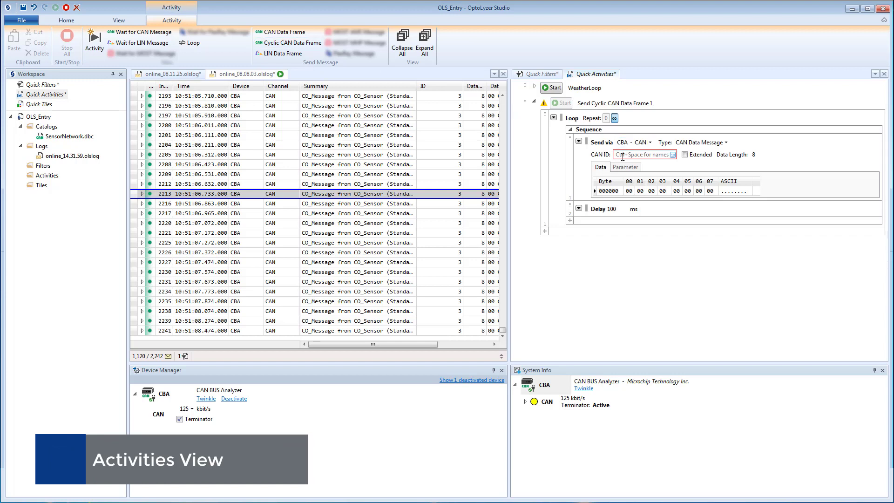
{"action": "key", "text": "ctrl+space"}
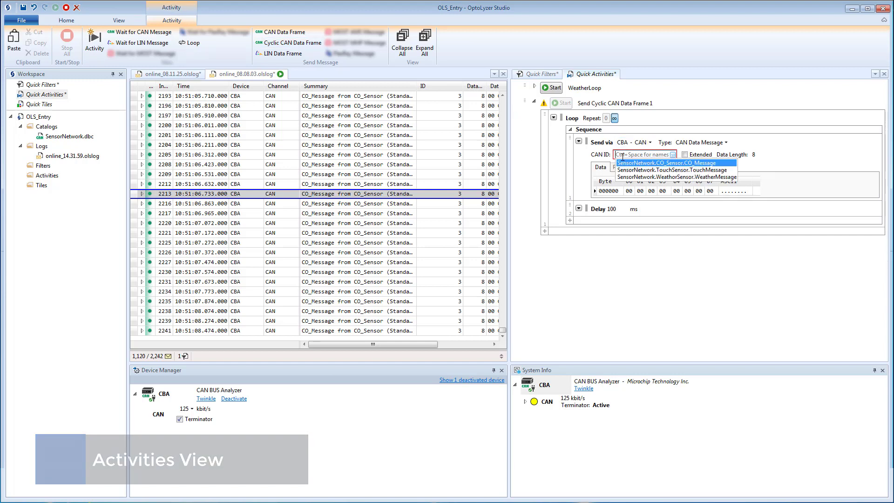
{"action": "left_click", "coordinate": [631, 166]}
Step: Set the CO_Level signal to 50 and start the cyclic send
{"action": "left_click", "coordinate": [631, 168]}
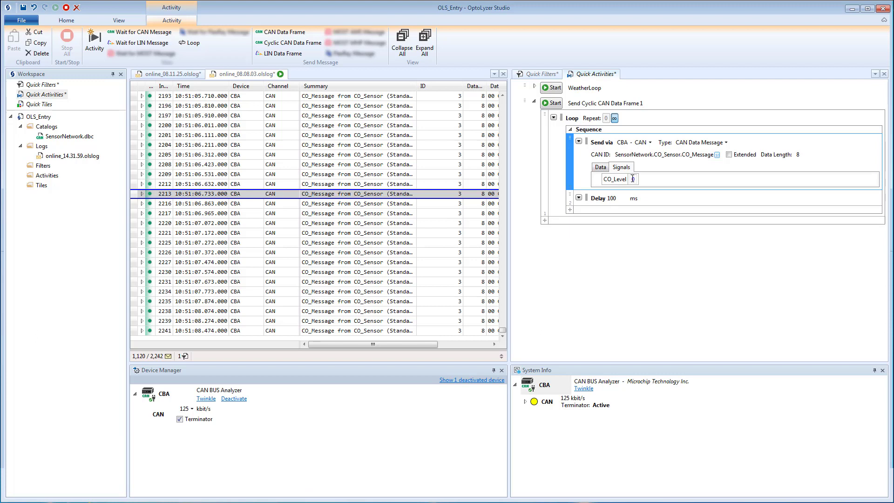
{"action": "left_click", "coordinate": [633, 178]}
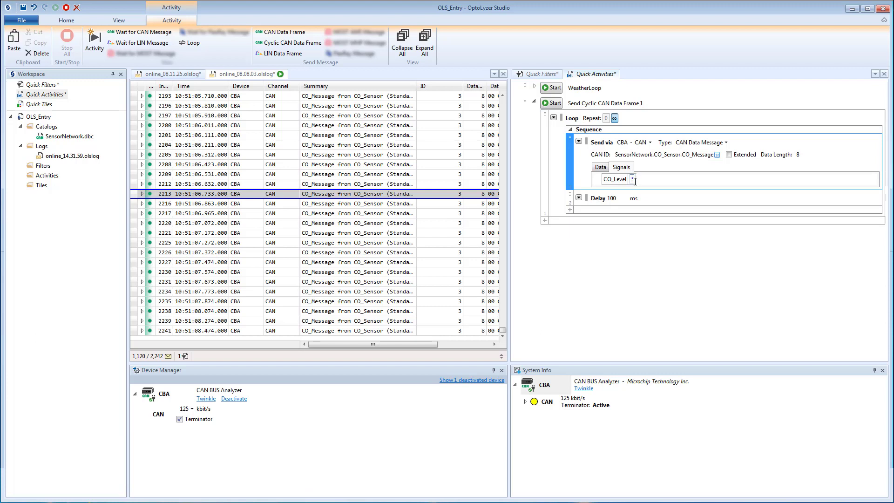
{"action": "type", "text": "50"}
{"action": "left_click", "coordinate": [662, 203]}
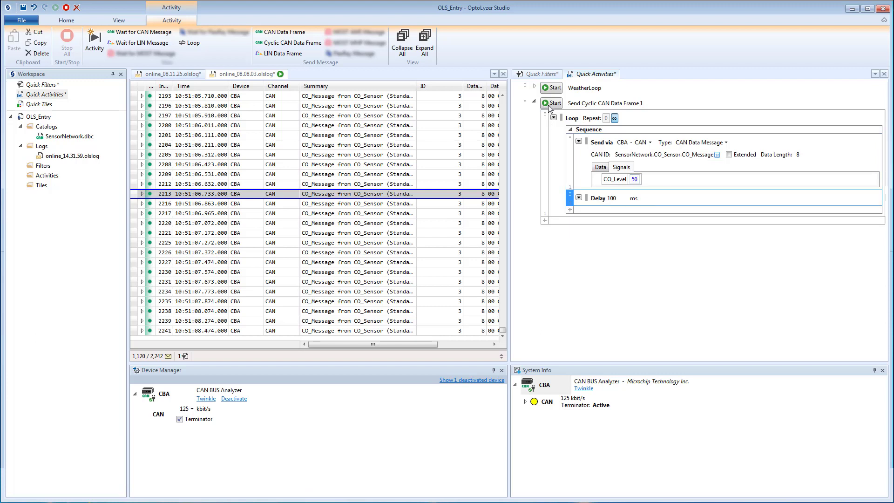
{"action": "left_click", "coordinate": [552, 103]}
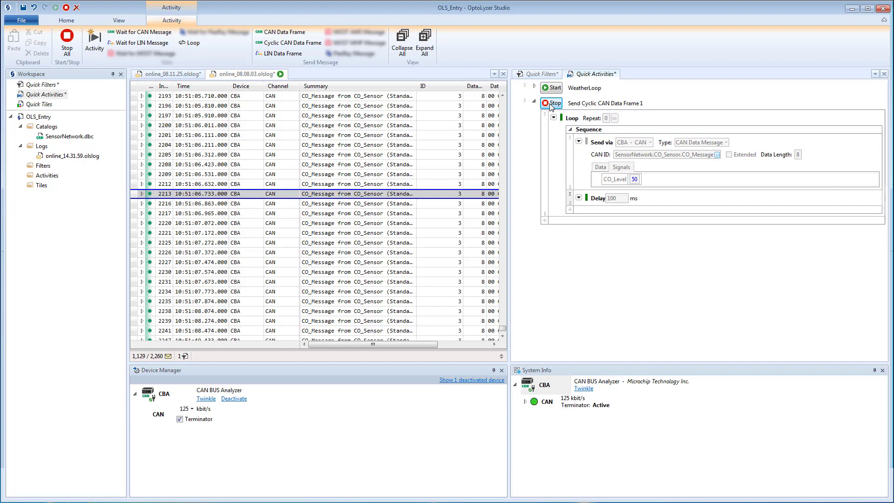
{"action": "left_click", "coordinate": [140, 71]}
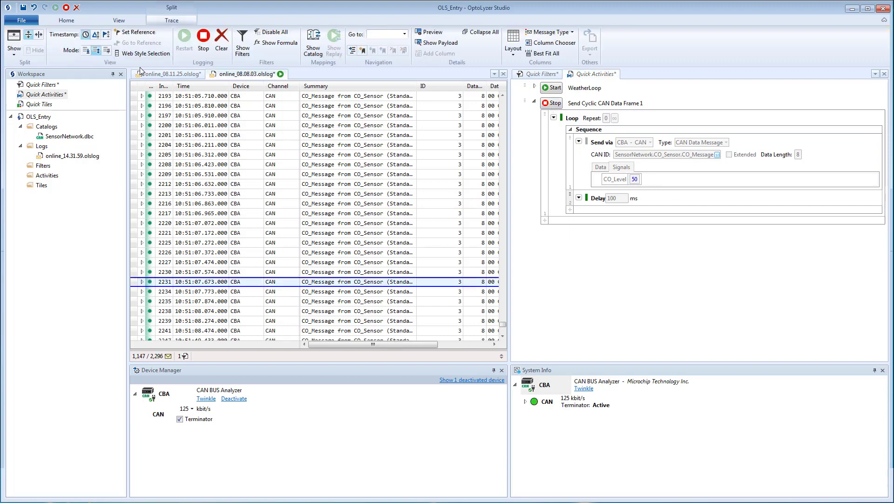
Step: Replay the selected trace rows 17–22 repeatedly, with trace and graph autoscrolling
{"action": "left_click", "coordinate": [84, 50]}
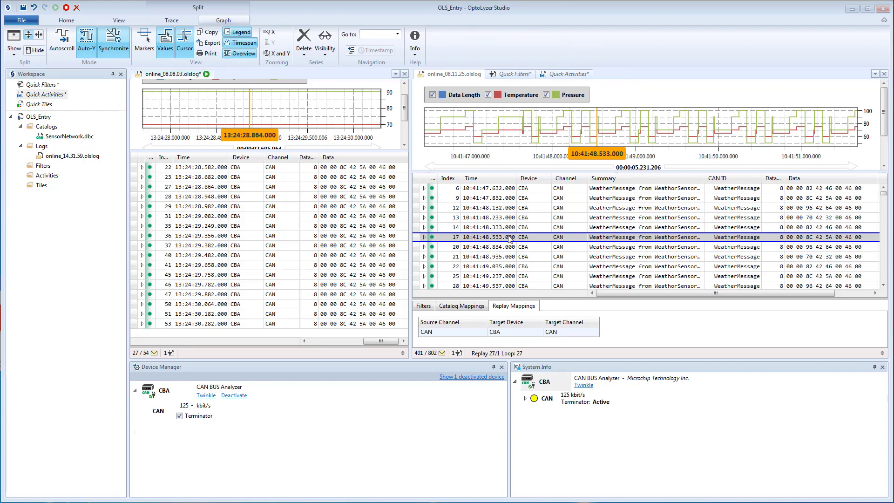
{"action": "key", "text": "shift+Down"}
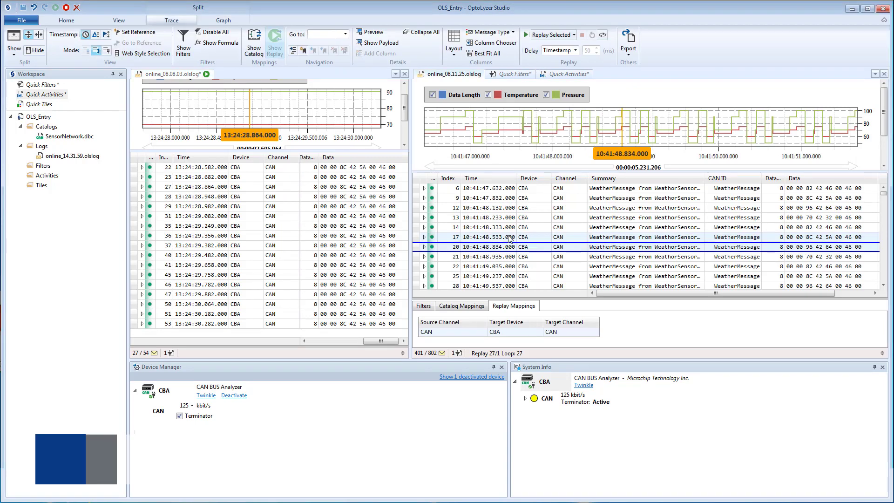
{"action": "key", "text": "shift+Down"}
{"action": "key", "text": "shift+Down"}
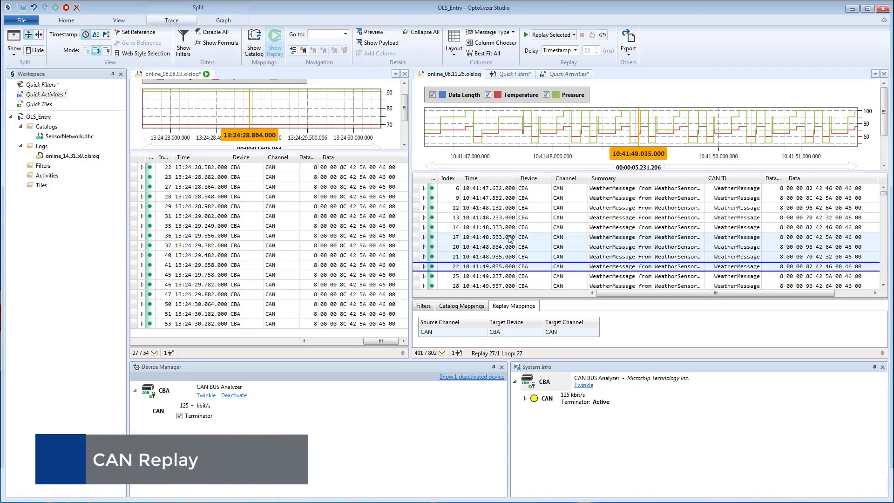
{"action": "left_click", "coordinate": [574, 35]}
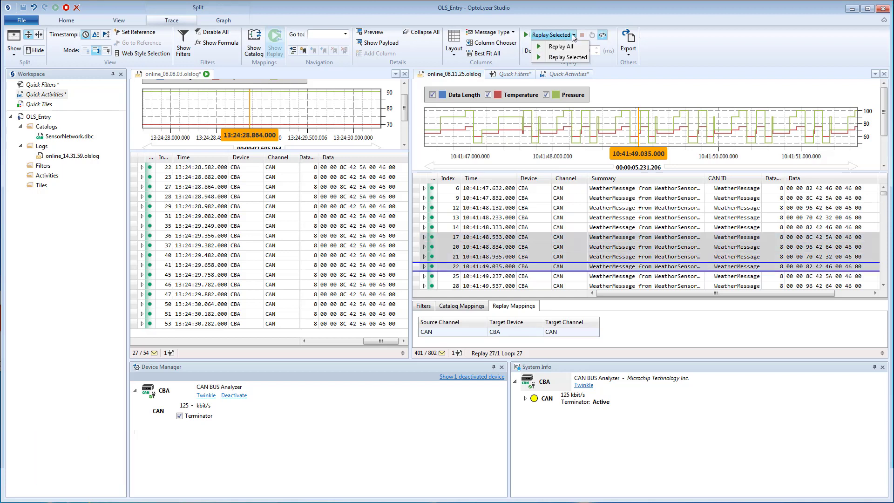
{"action": "left_click", "coordinate": [566, 58]}
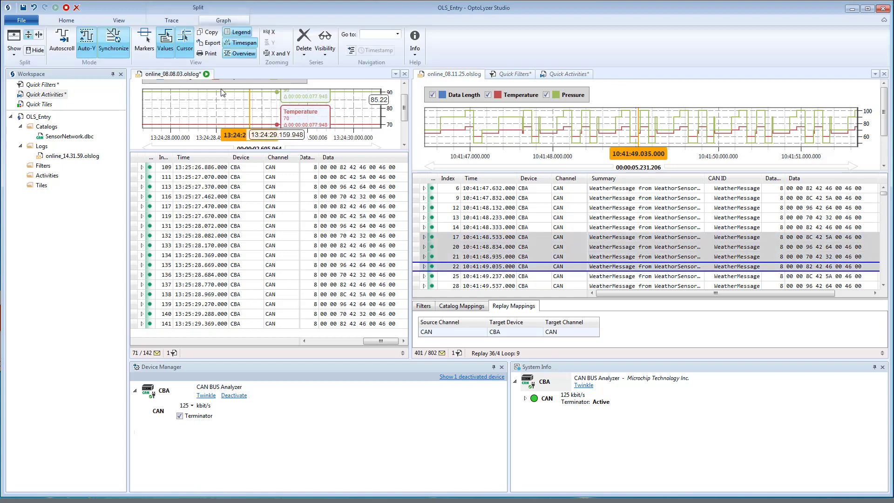
{"action": "left_click", "coordinate": [61, 48]}
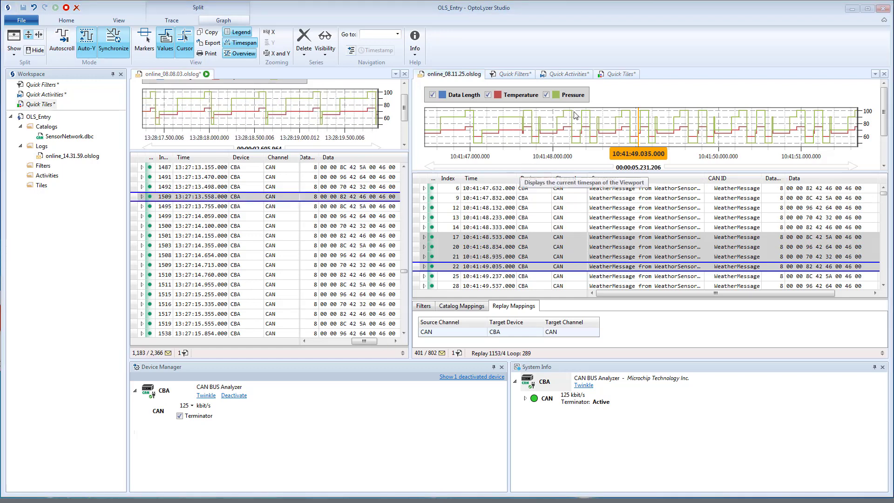
Step: Add a Quick Tiles gauge showing the Temperature signal from message 1509
{"action": "left_click", "coordinate": [602, 75]}
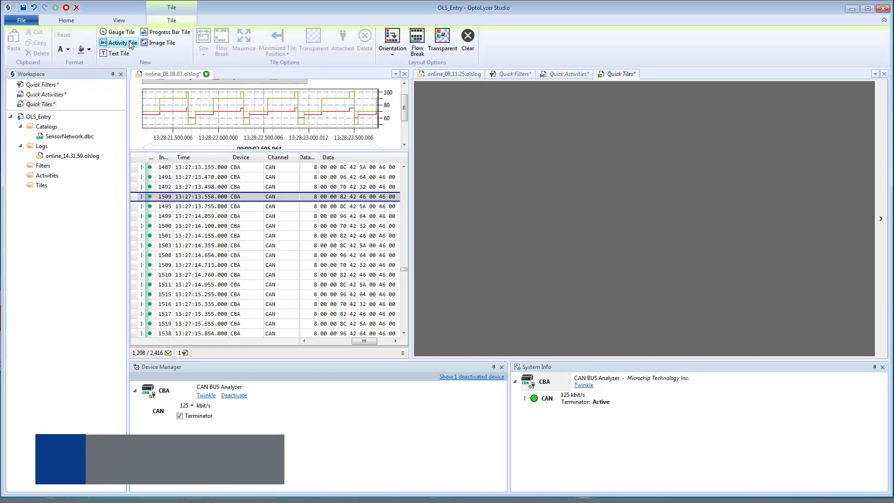
{"action": "left_click", "coordinate": [117, 33]}
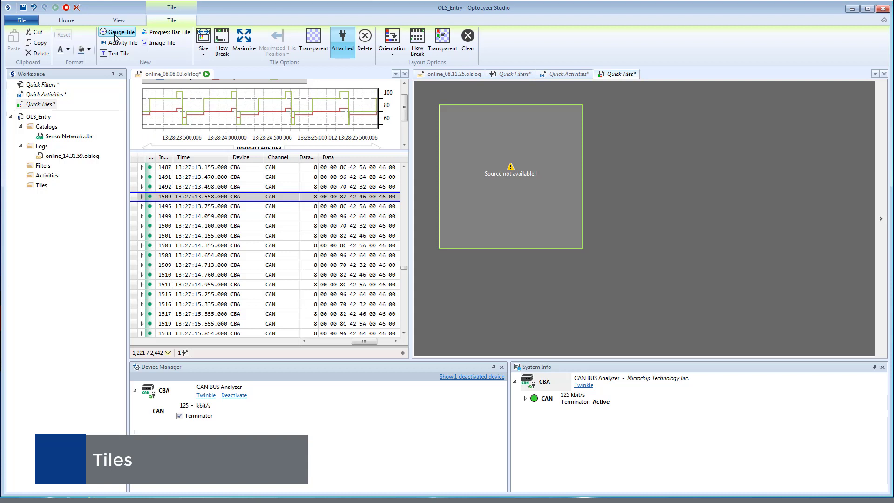
{"action": "left_click", "coordinate": [142, 198]}
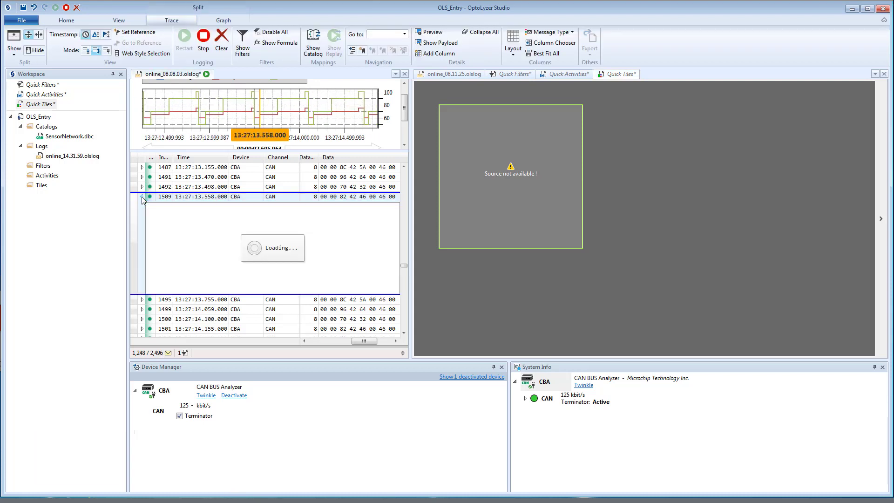
{"action": "left_click_drag", "start_coordinate": [146, 231], "coordinate": [233, 218]}
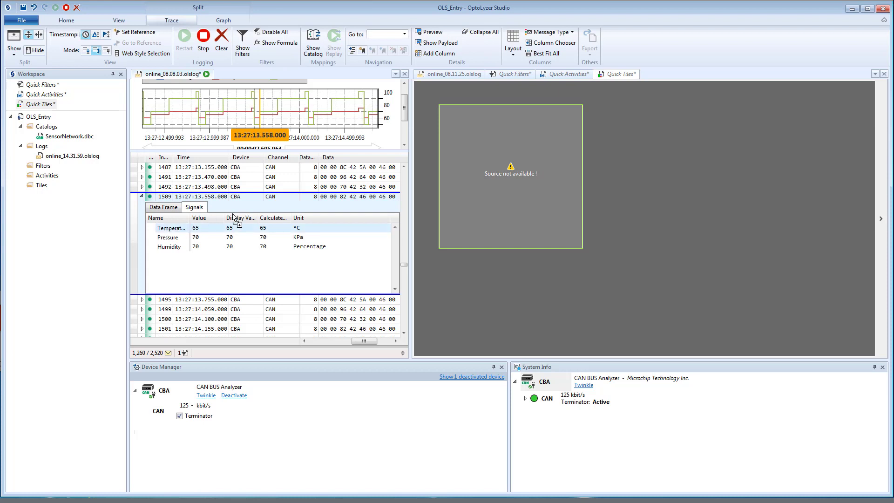
{"action": "left_click_drag", "start_coordinate": [514, 186], "coordinate": [515, 185]}
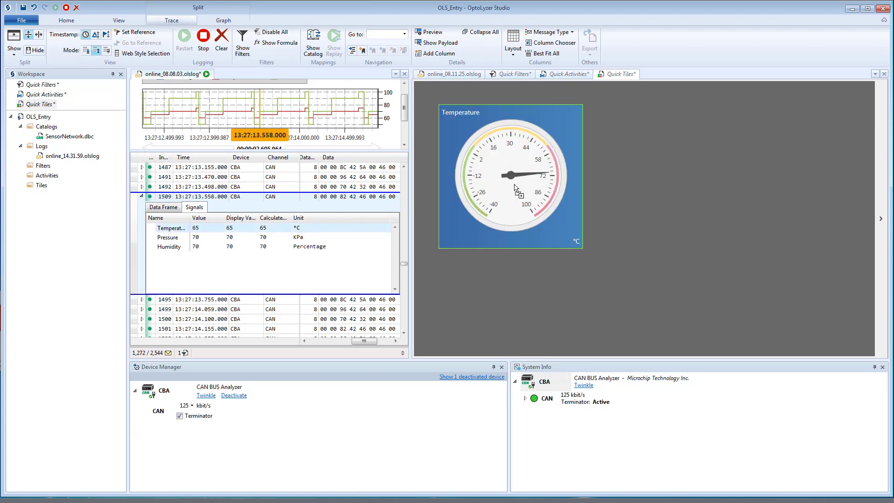